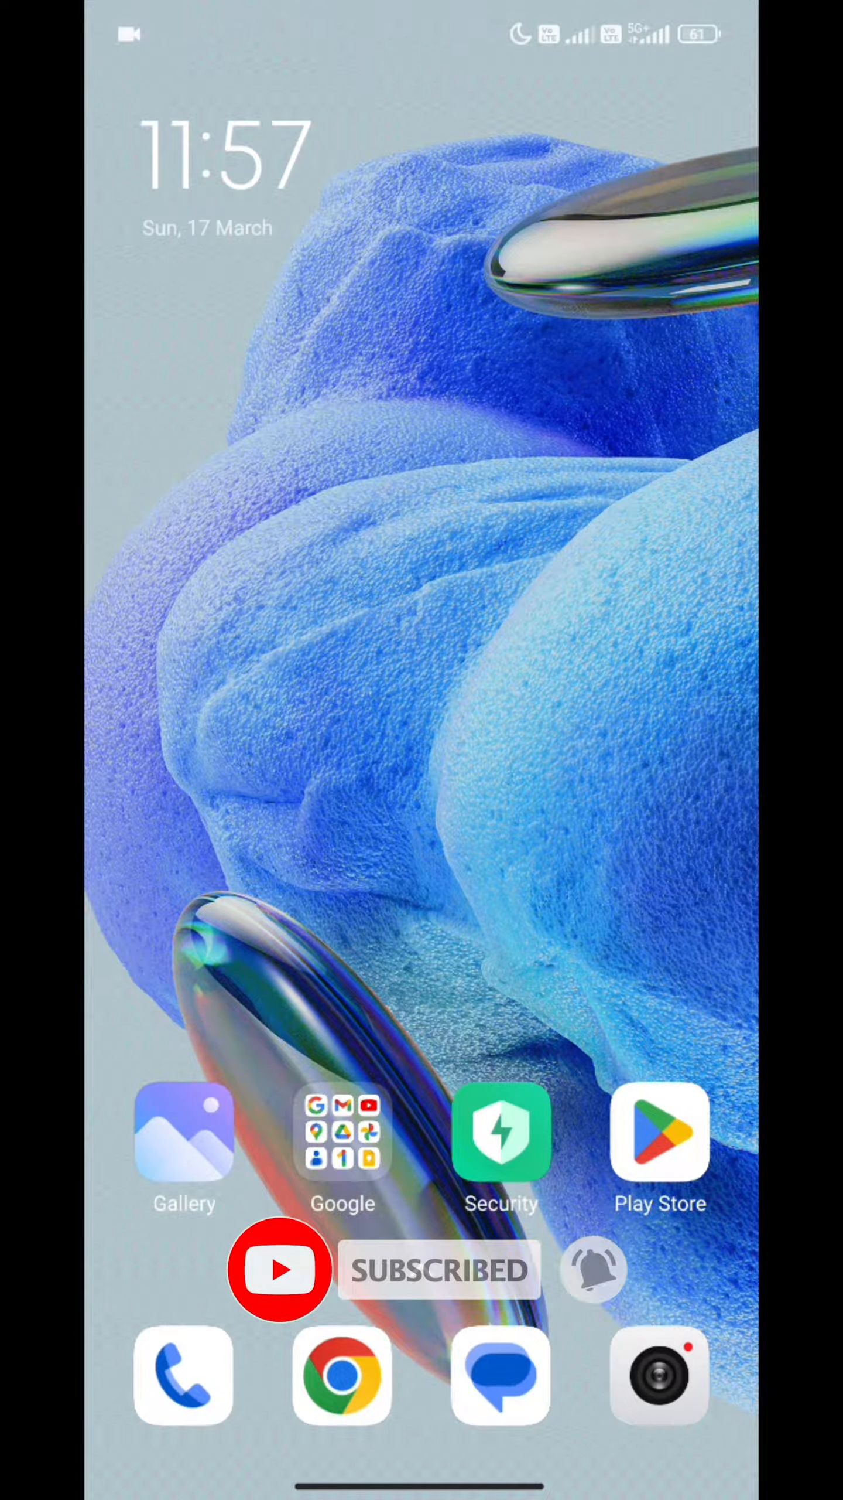
Reveal the app grid and move to the page holding the Hipi icon
drag(422, 1055, 421, 469)
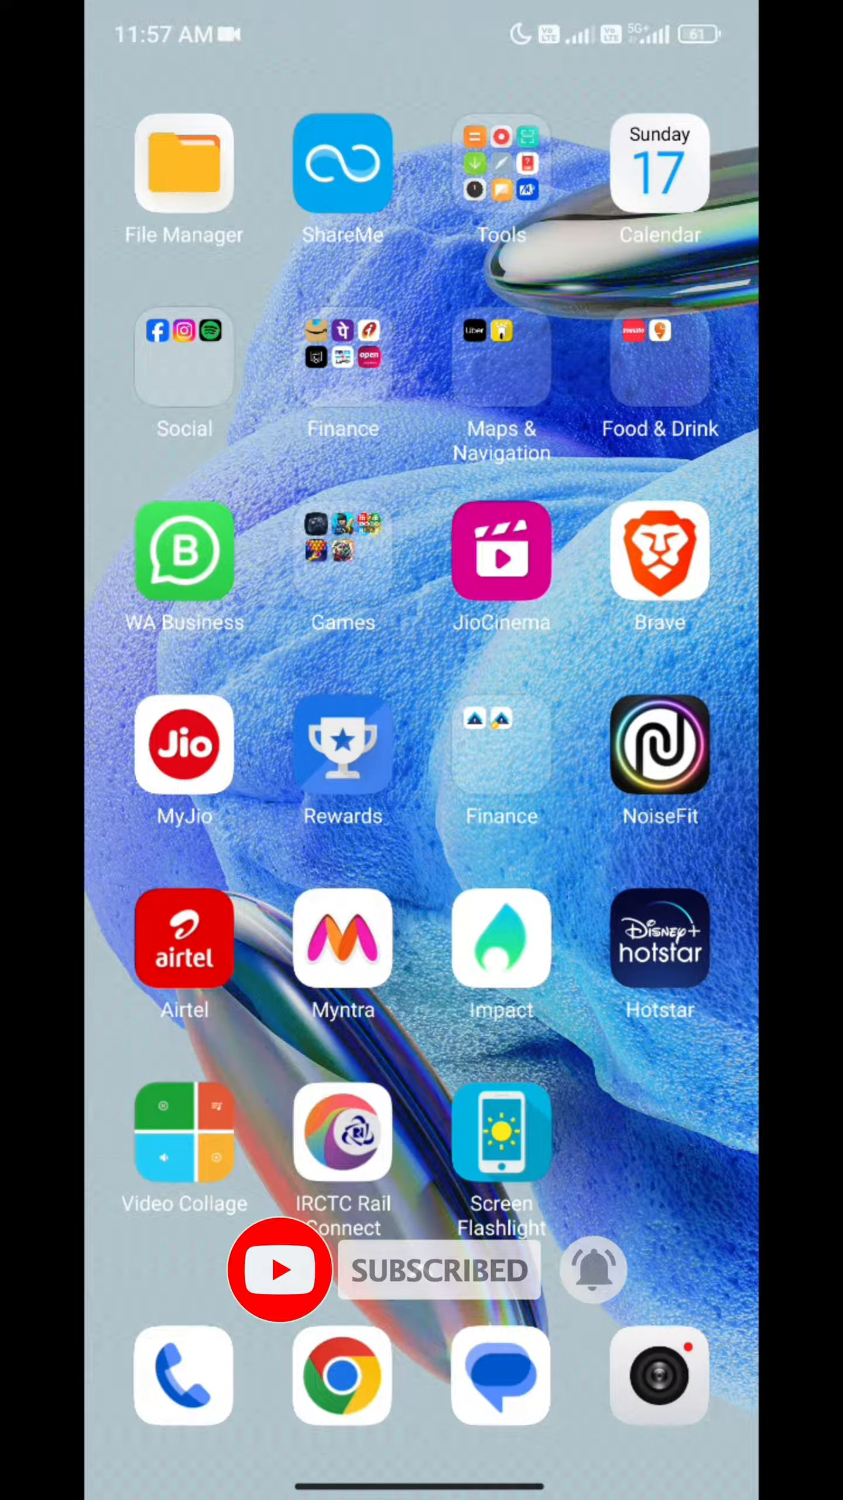
drag(703, 749, 140, 750)
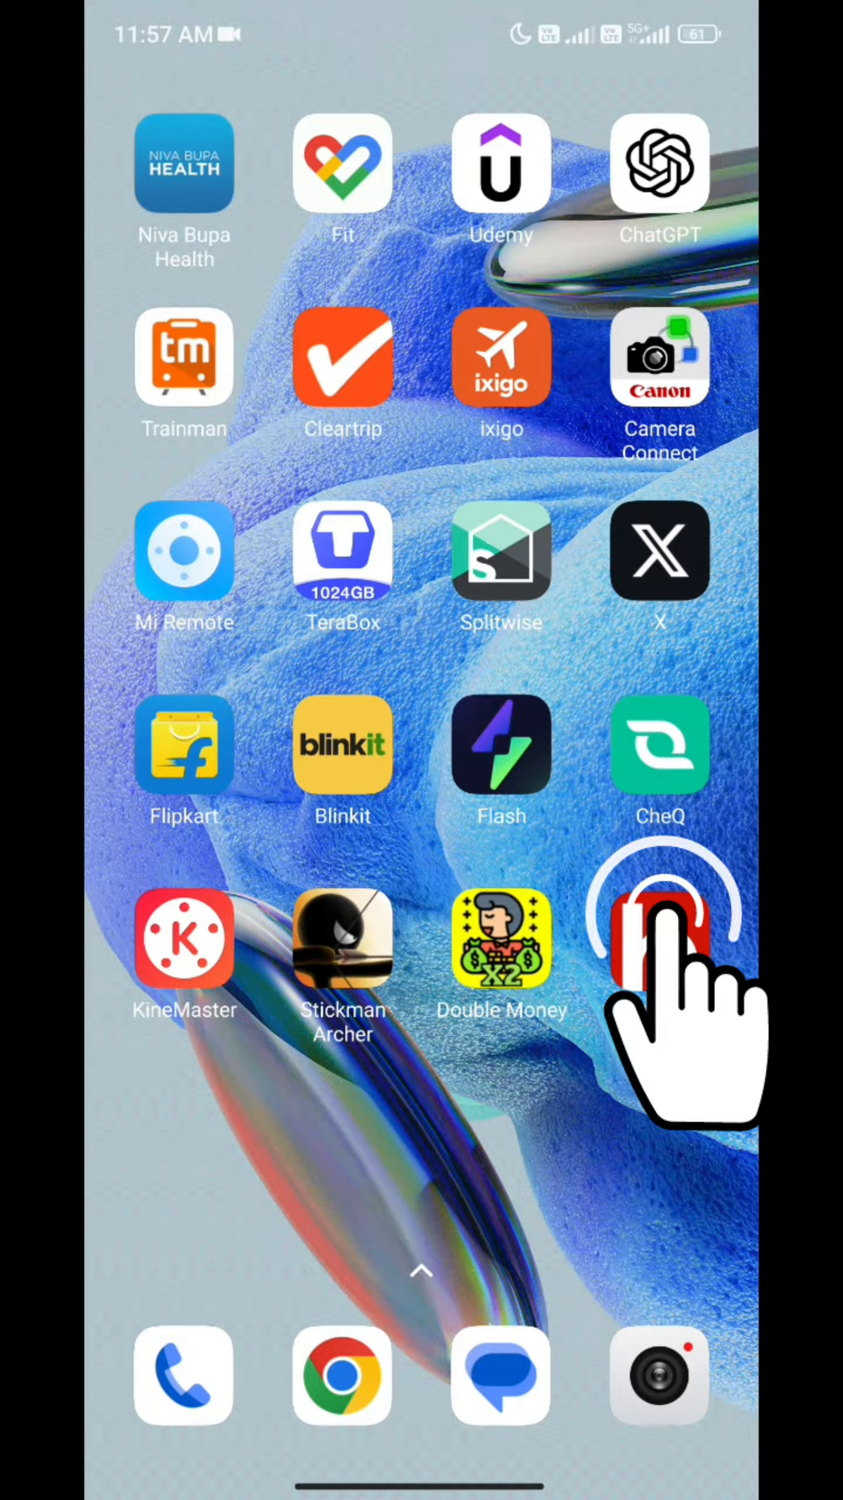
Launch Hipi and rerun the recent 'Cooking' search from Discover
click(660, 932)
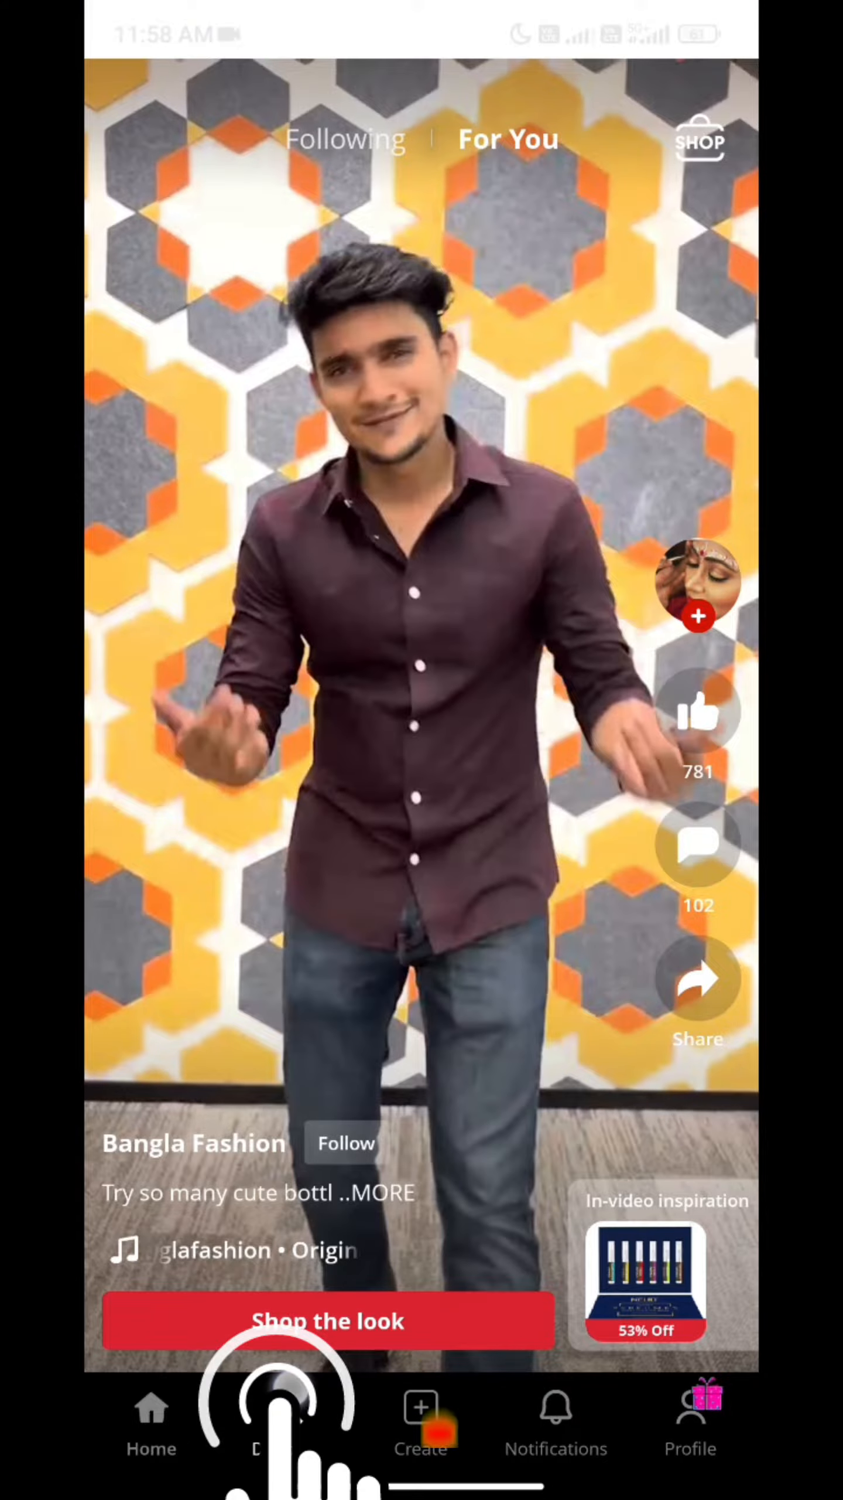
click(285, 1411)
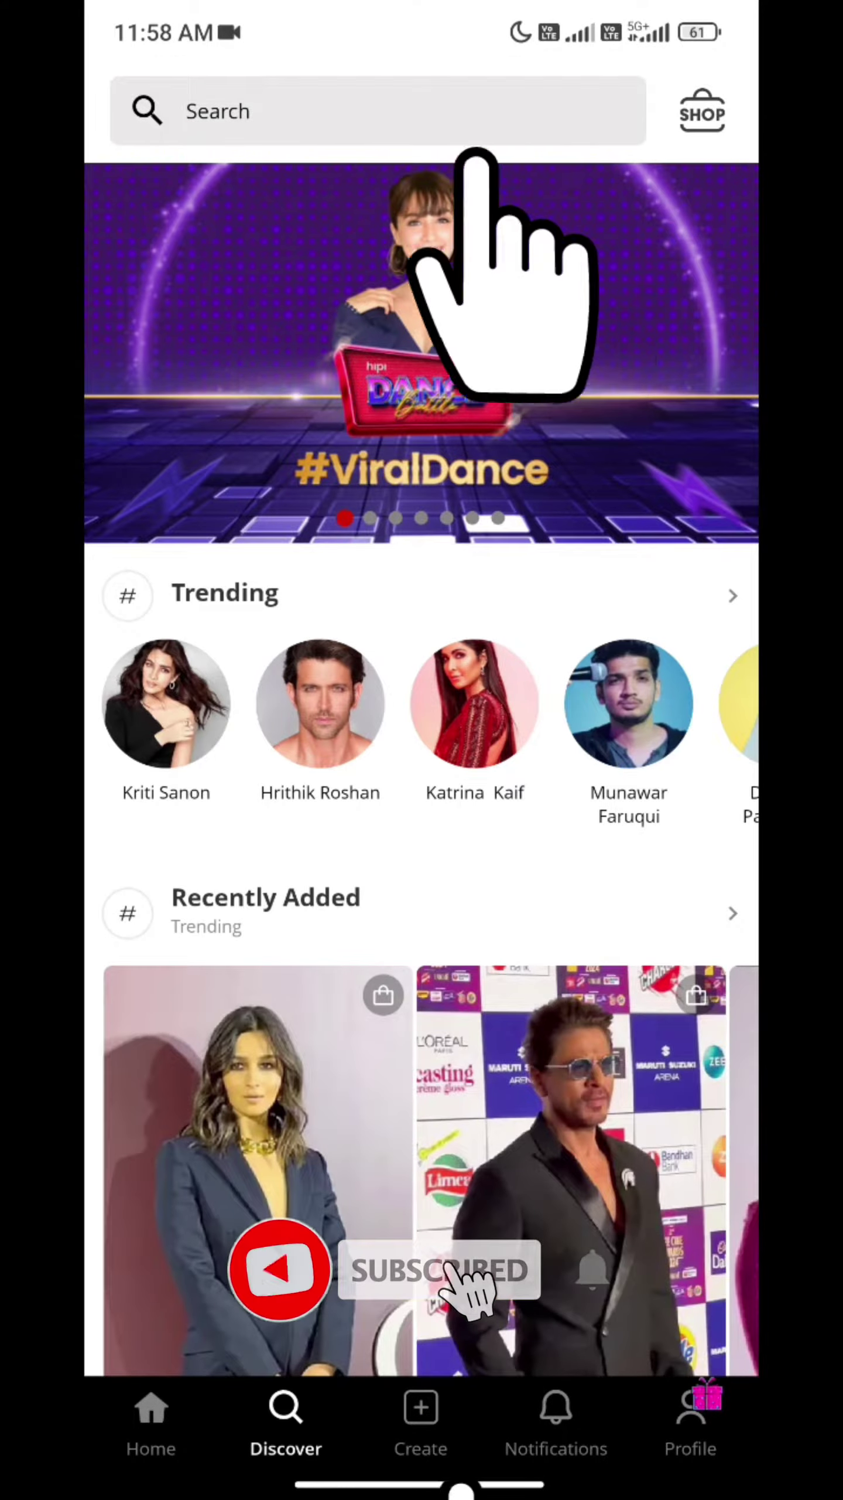
click(342, 106)
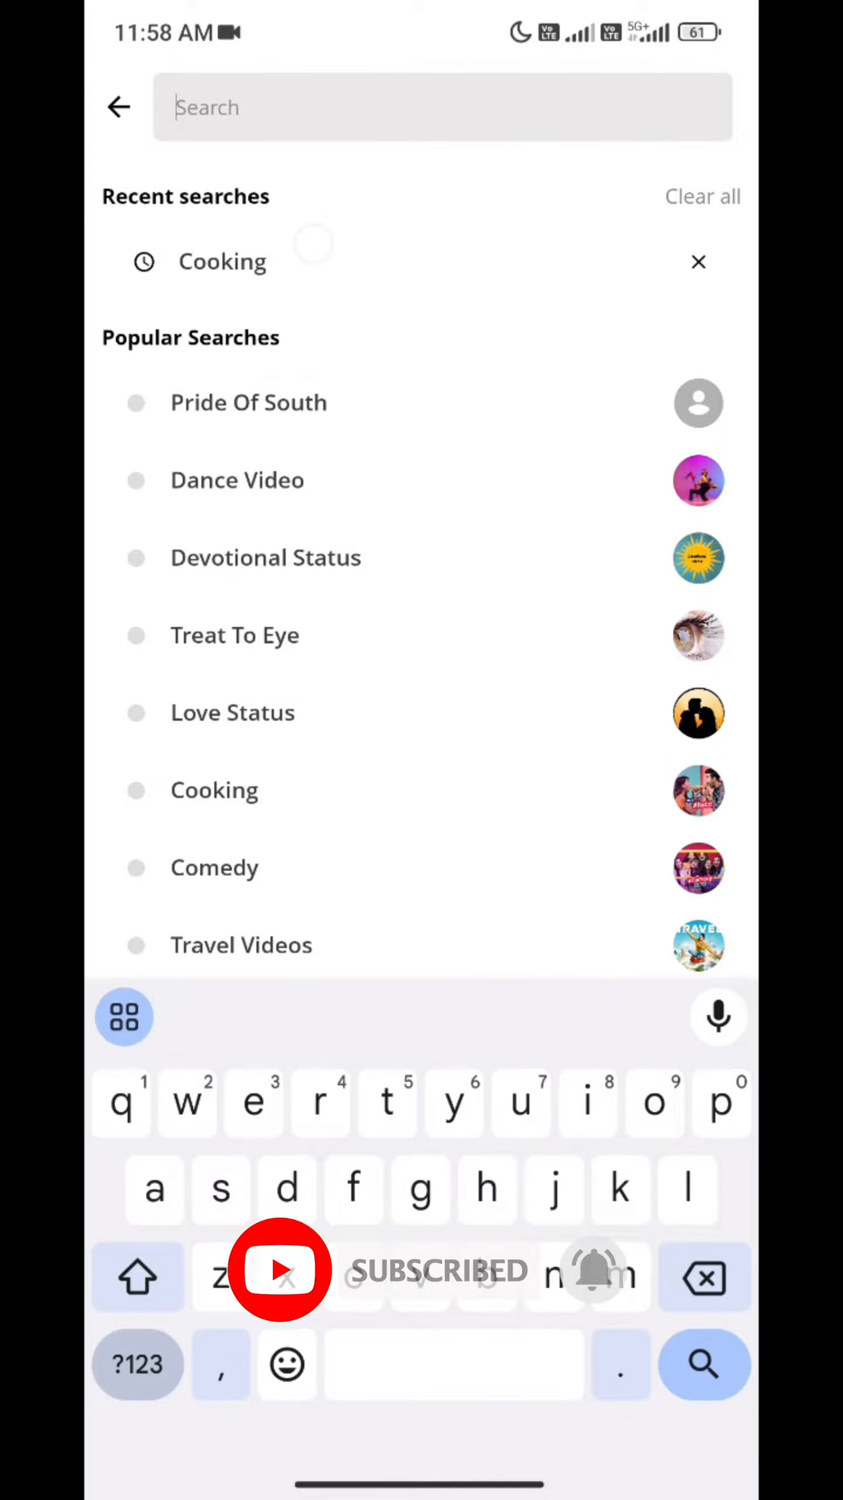
click(314, 252)
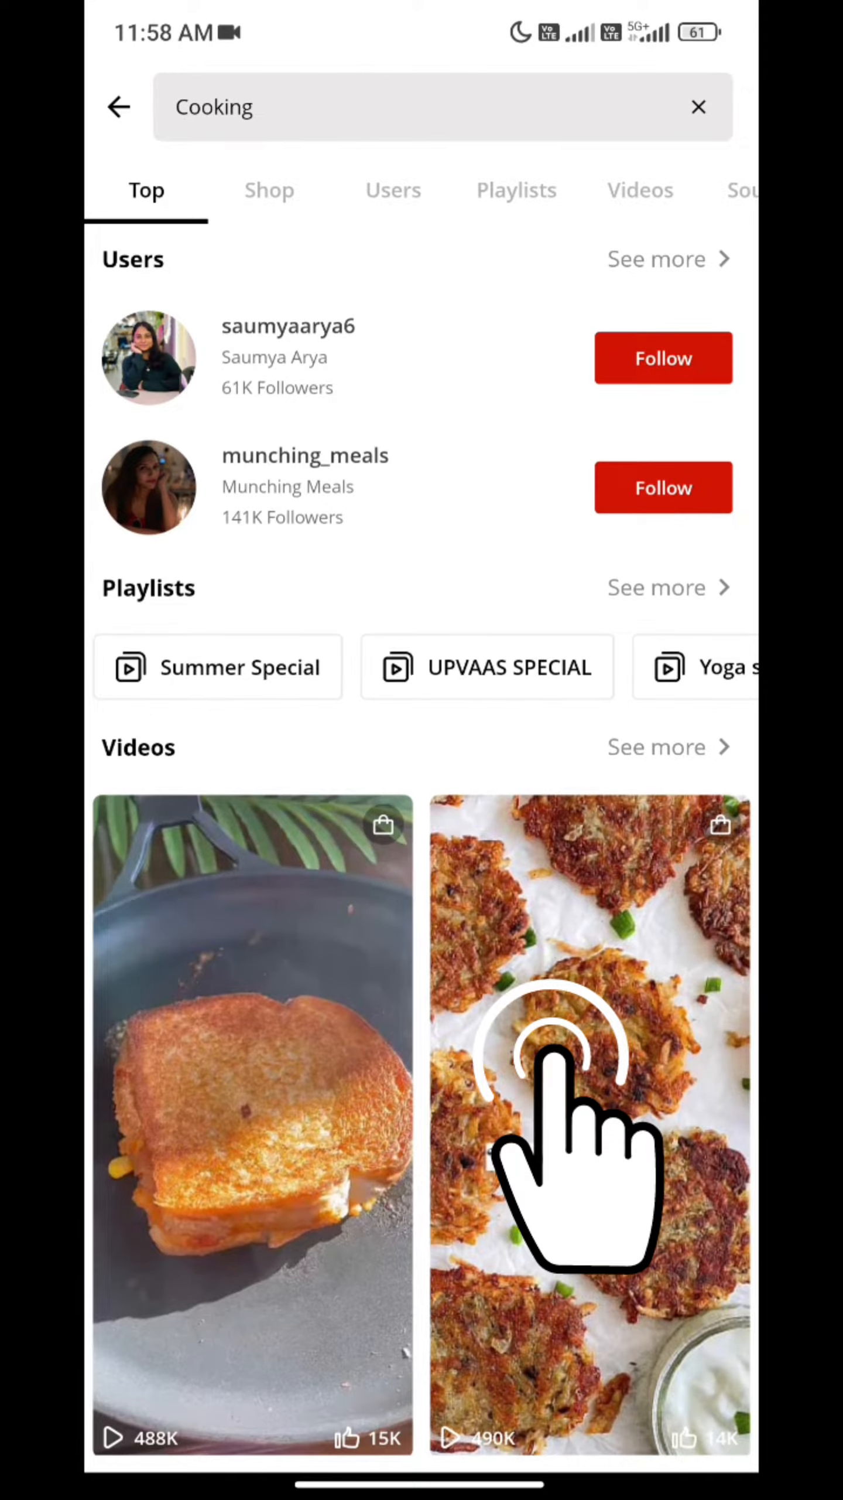
Save the Potato Pancakes video to the phone via Share, then return to the Cooking results
click(580, 1032)
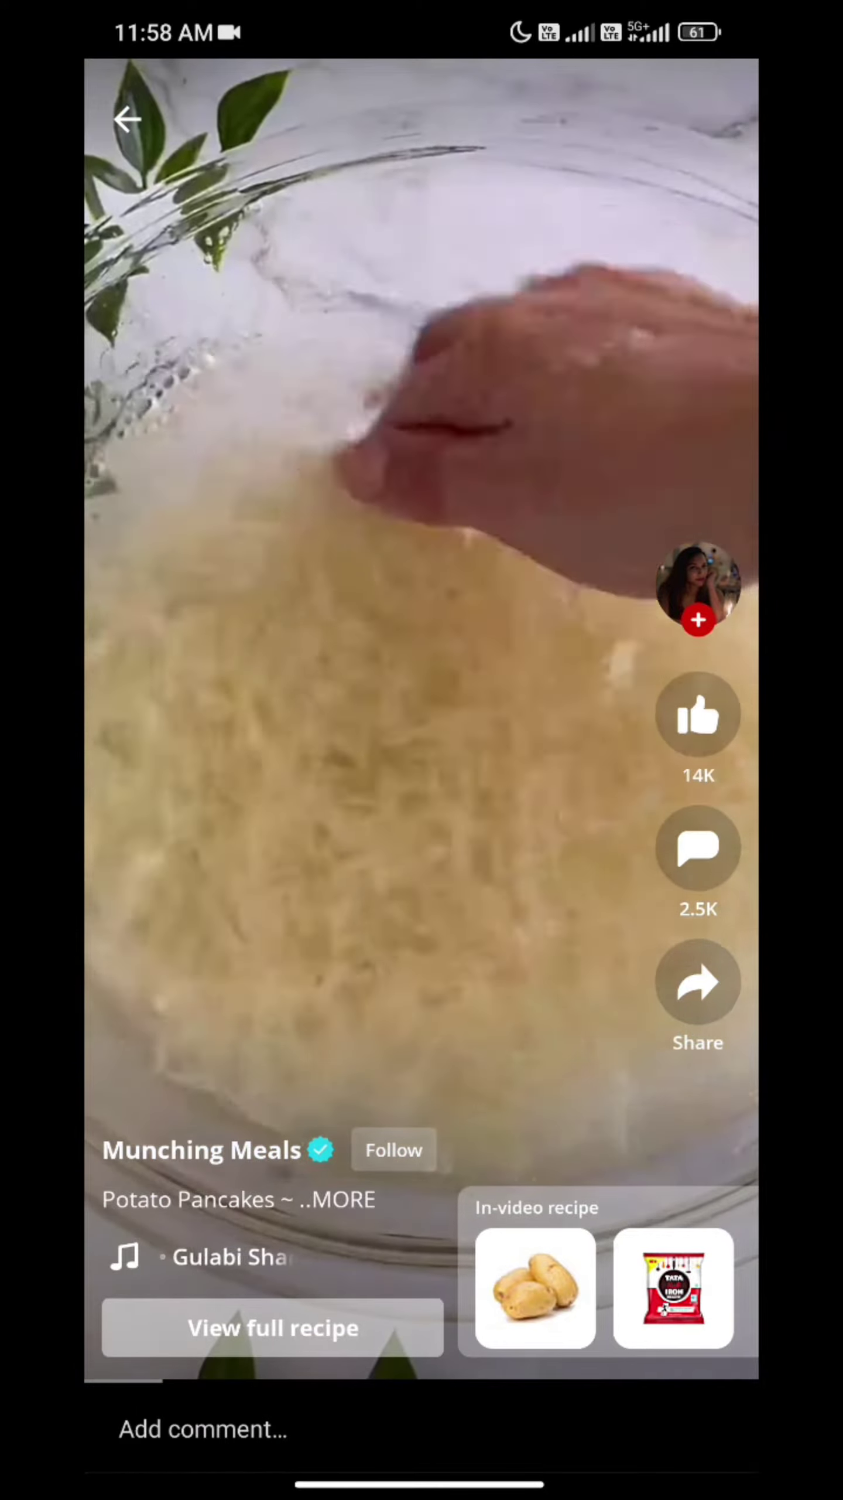
click(698, 983)
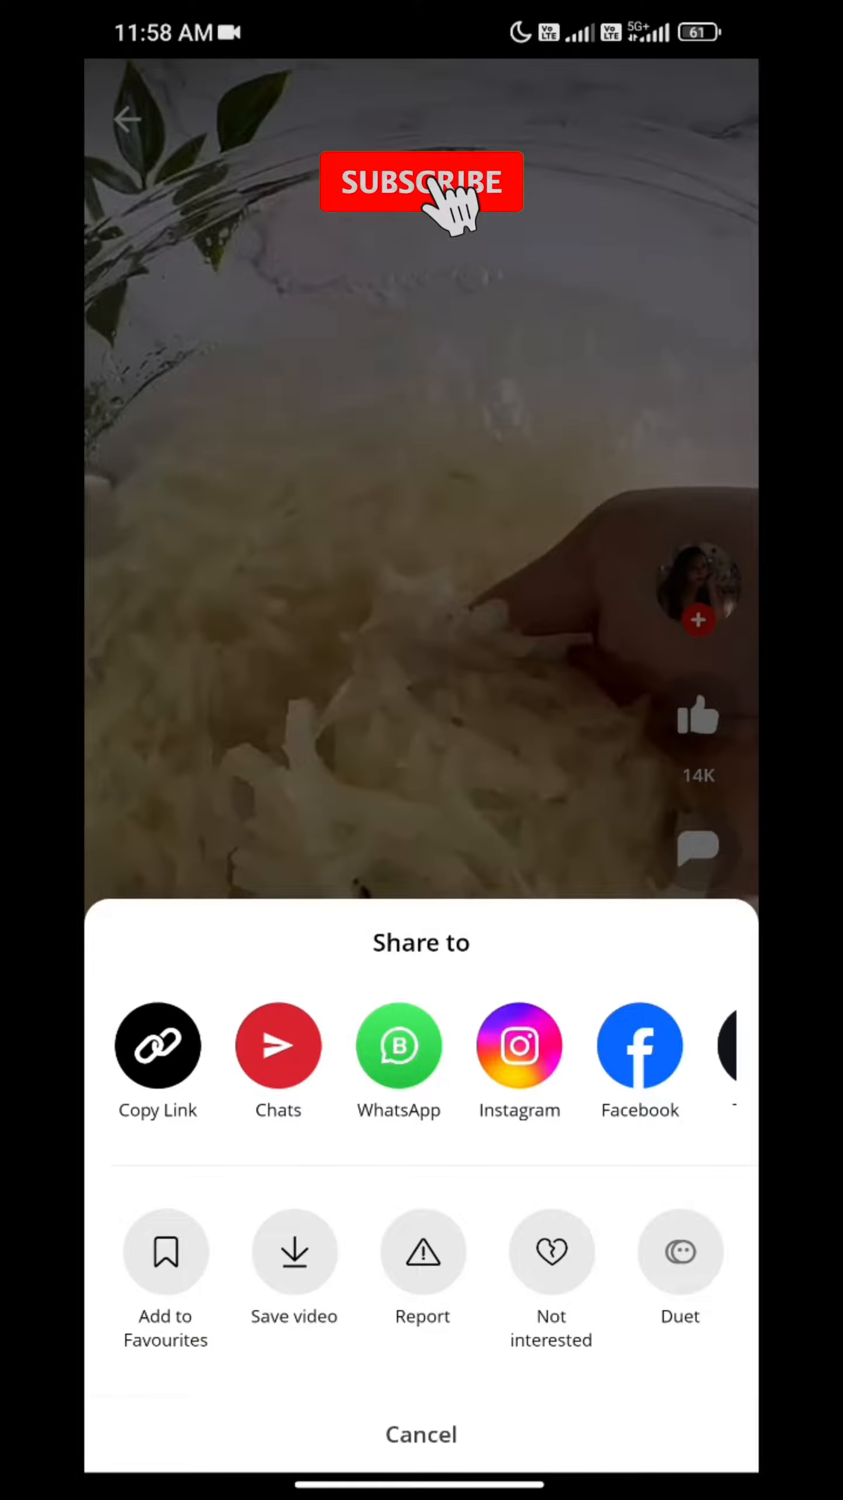
click(294, 1251)
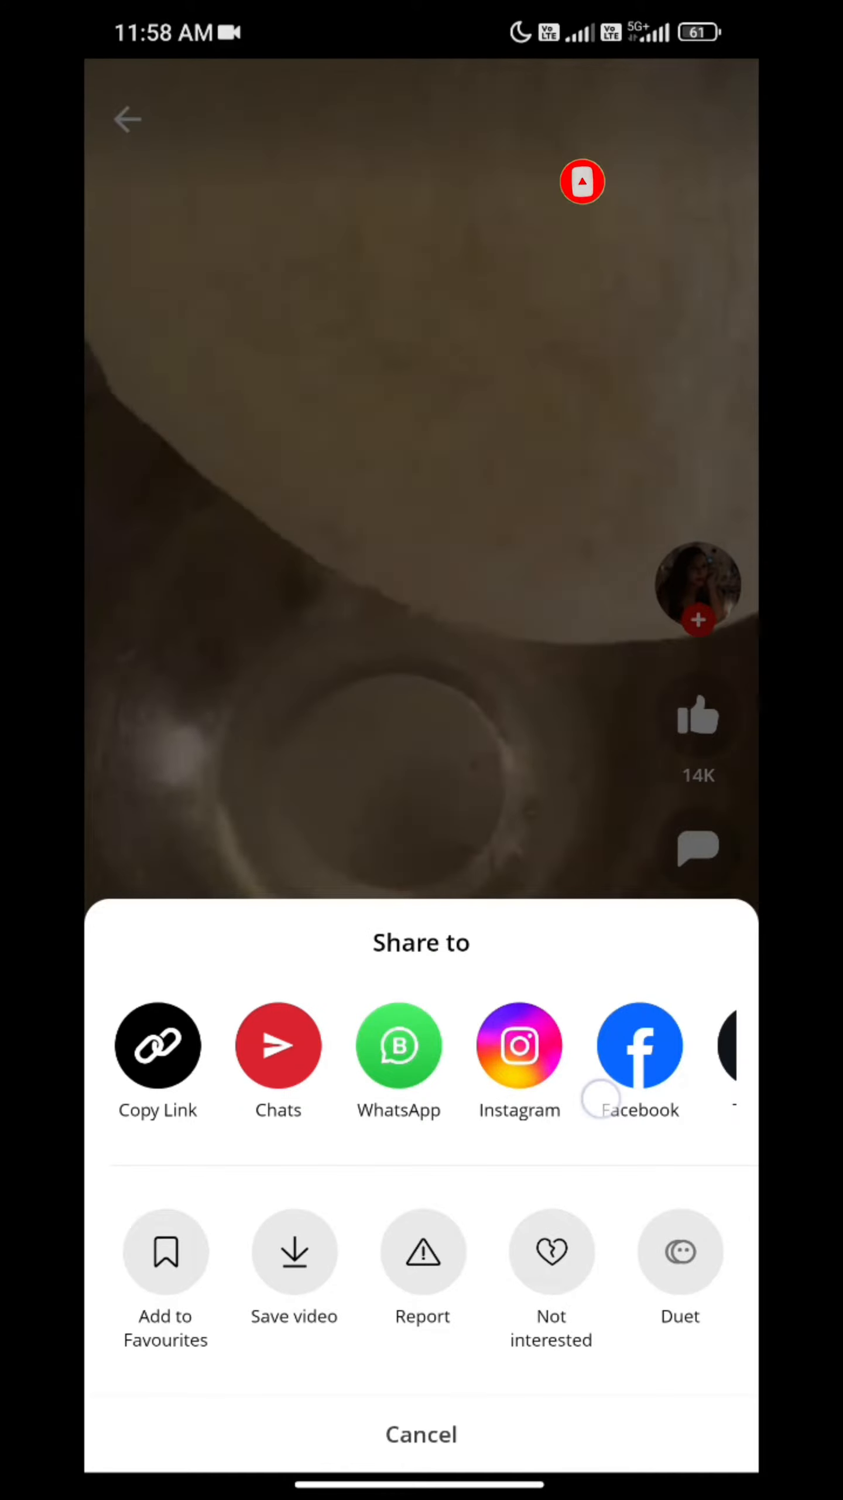
click(422, 469)
click(127, 118)
scroll(513, 672, down, 2)
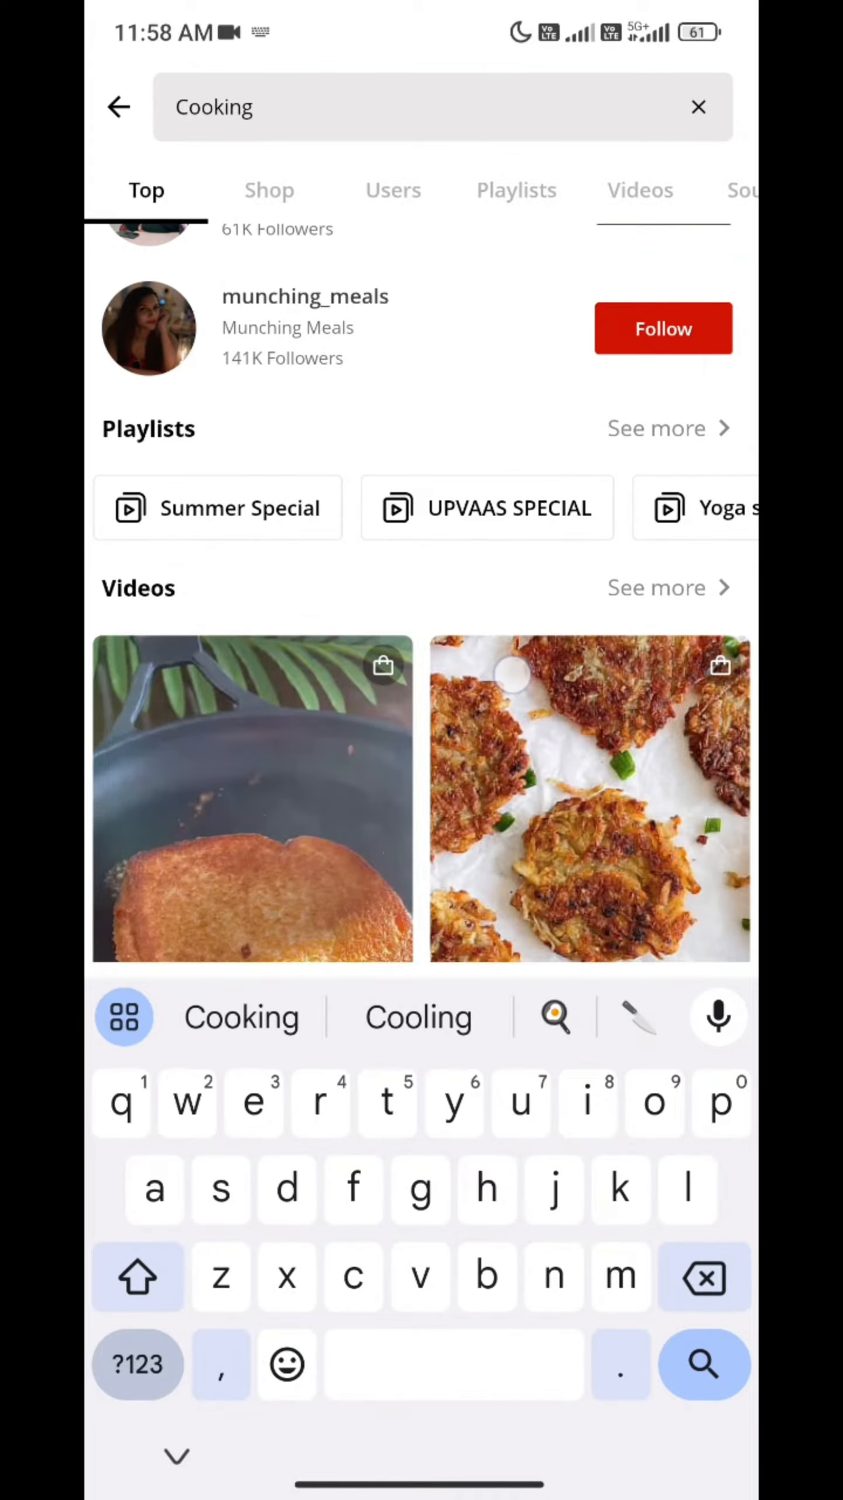
scroll(513, 672, down, 2)
Save the Veg Schezwan Sandwich video to the phone and dismiss the Video Saved confirmation
click(293, 649)
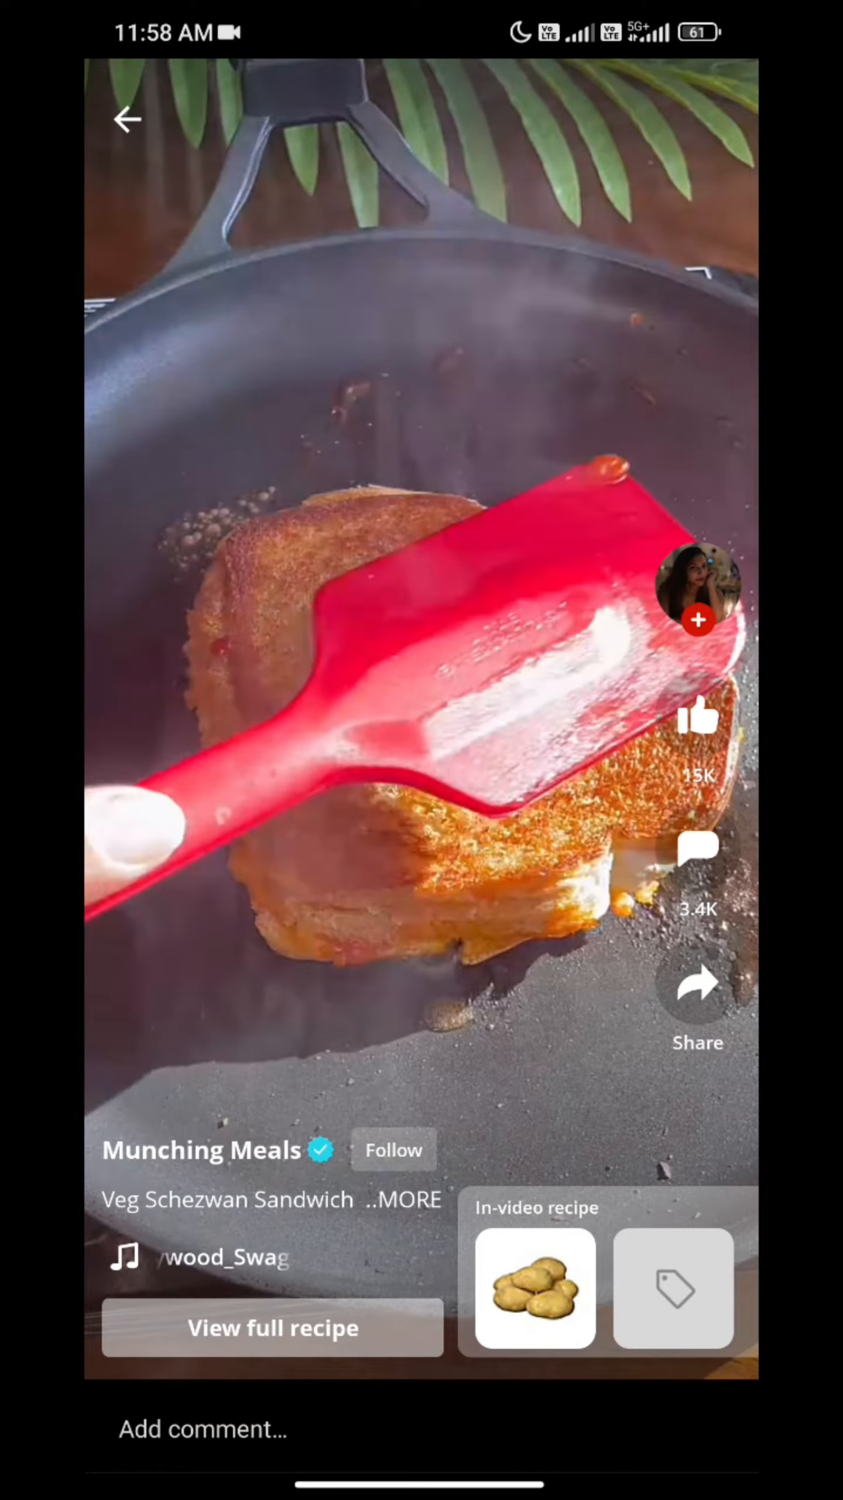
click(698, 987)
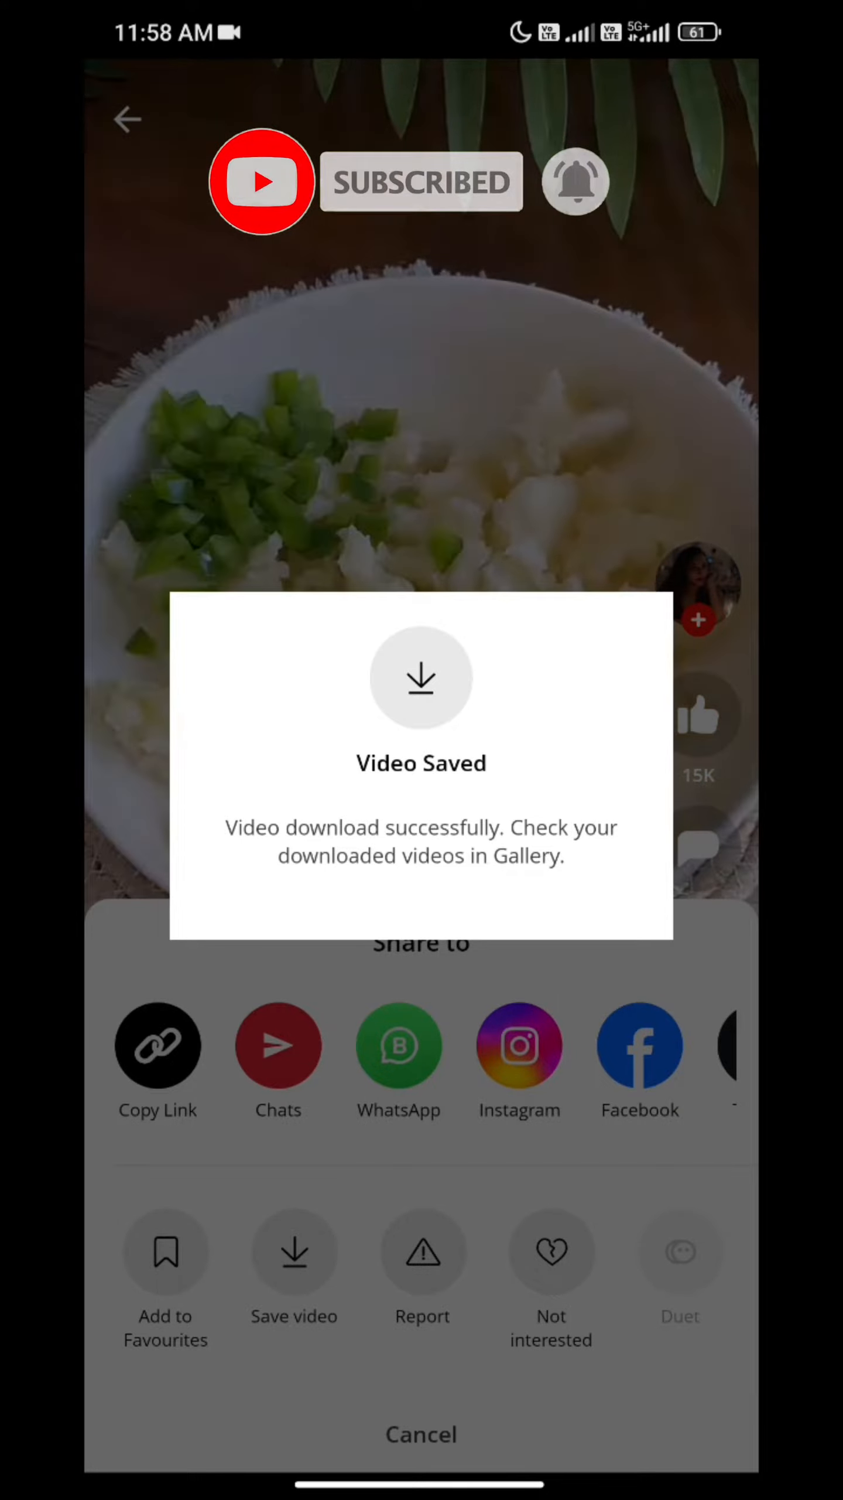
click(267, 339)
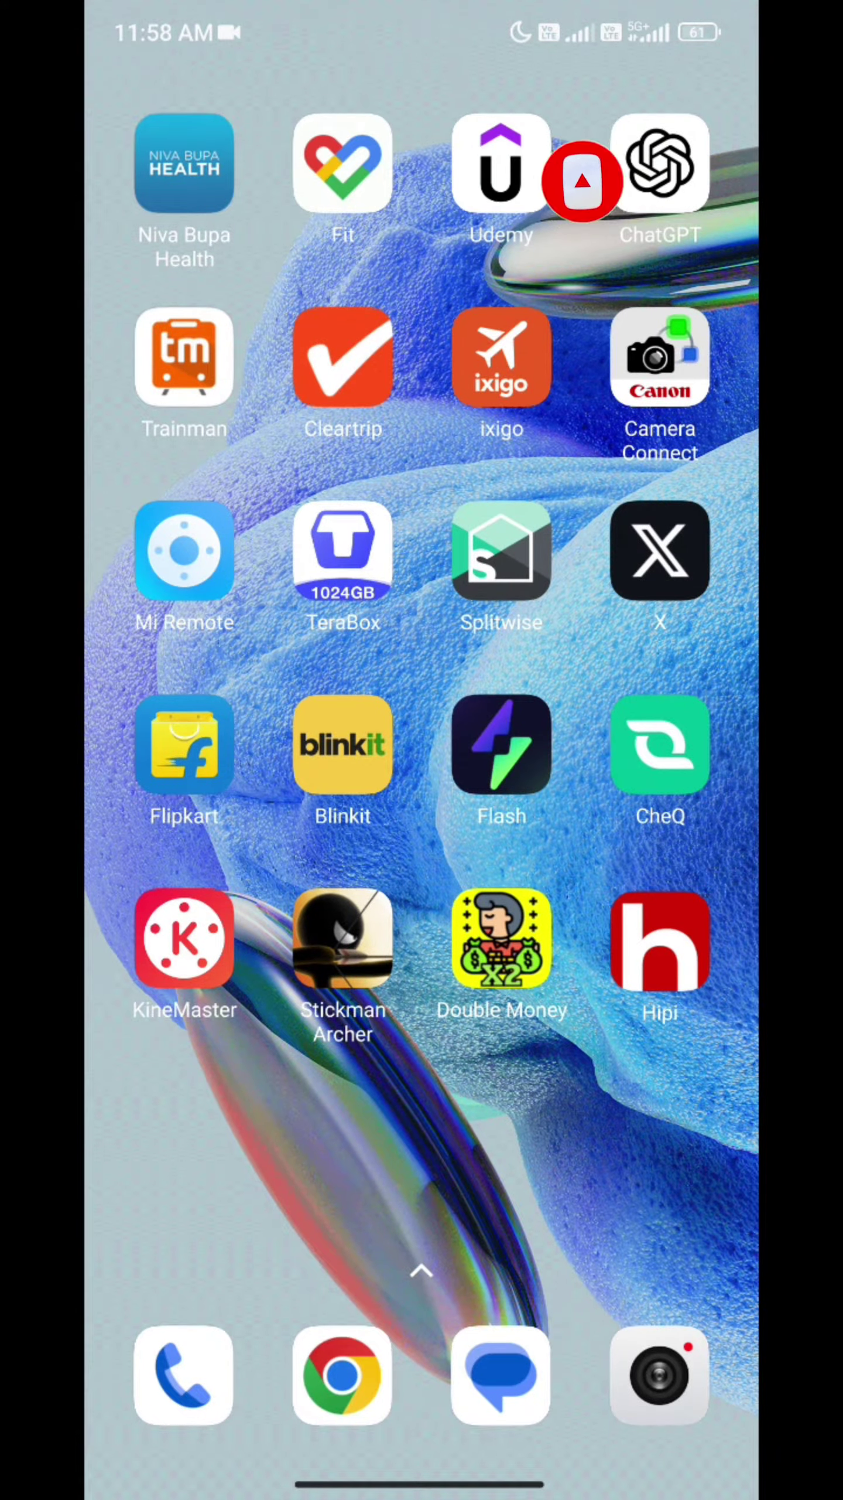
View both saved videos in File Manager's Movies, play Potato Pancakes, then close back to home
drag(656, 751, 188, 750)
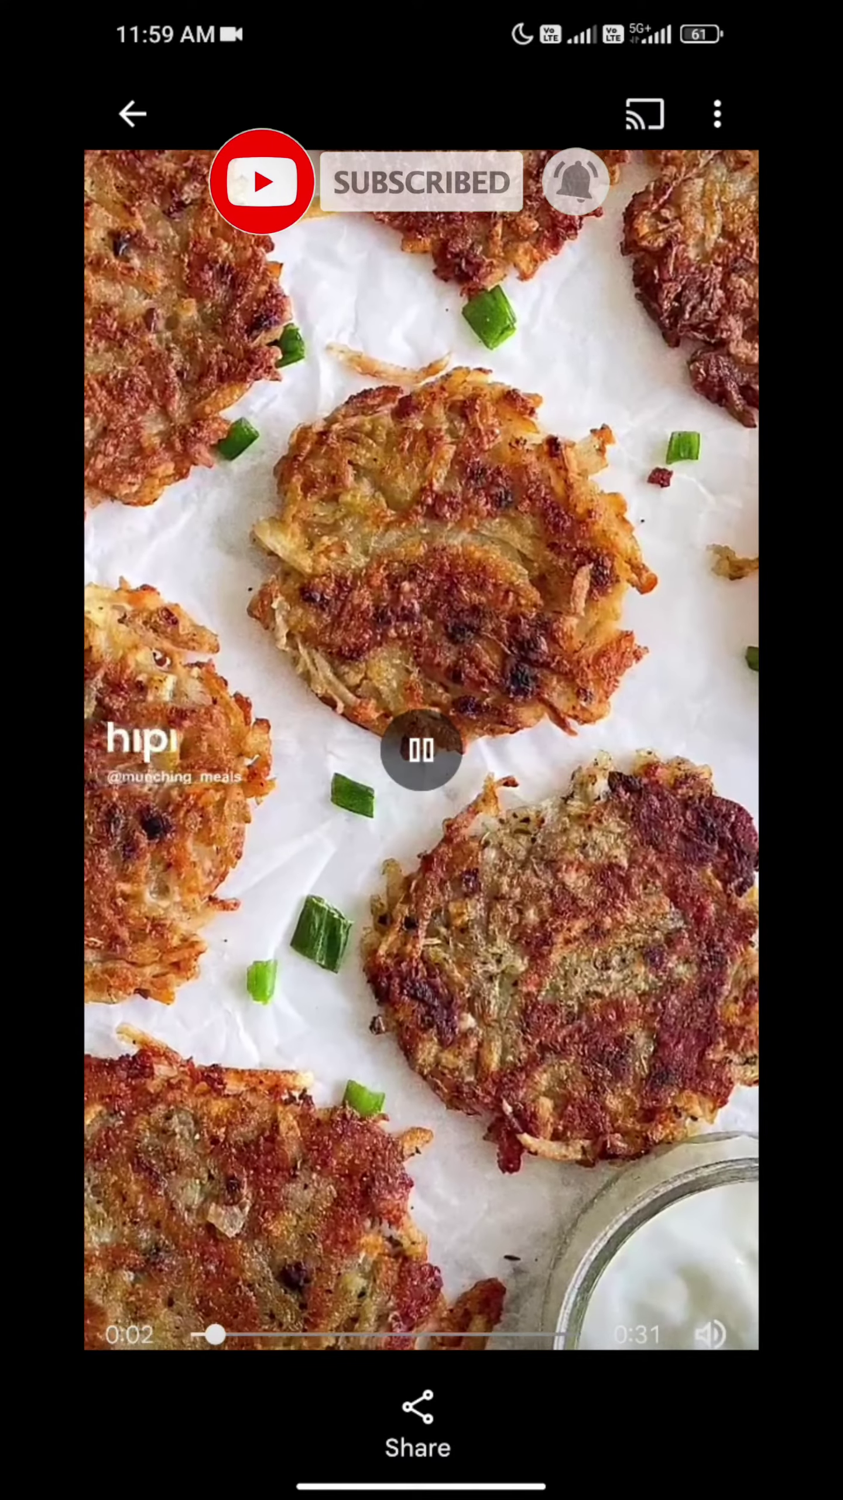
drag(756, 873, 512, 894)
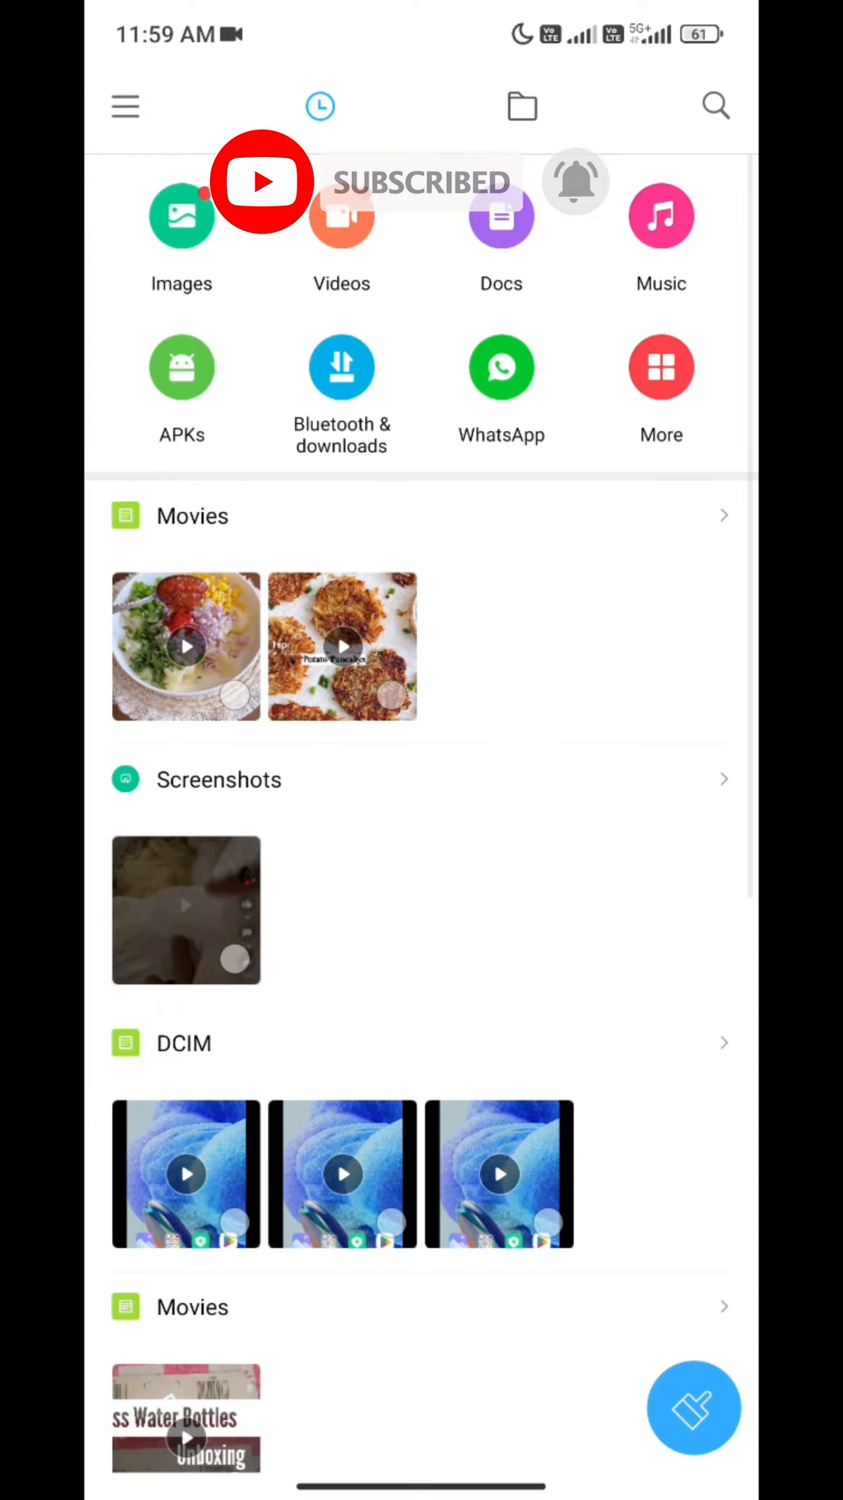
drag(422, 1482, 422, 1055)
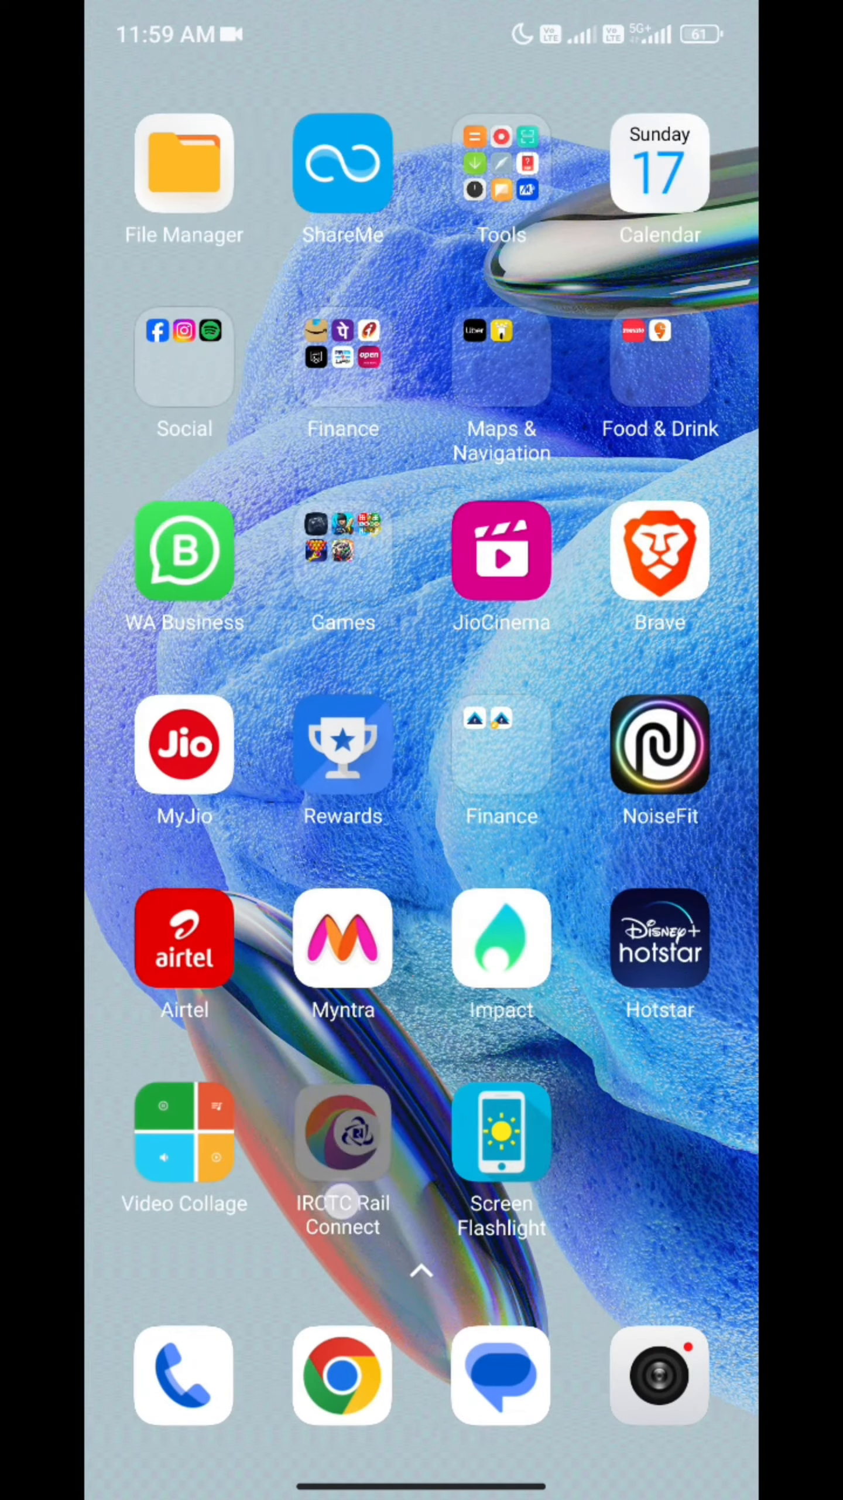